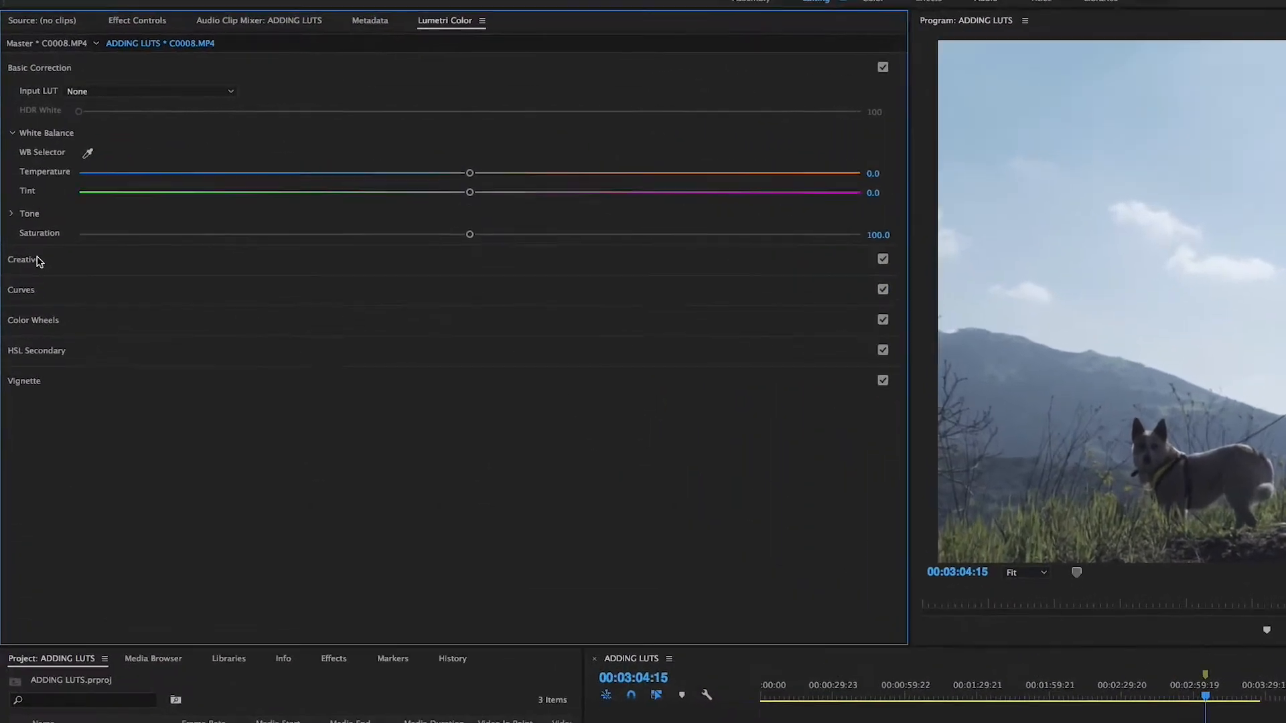
Load B-7020-STD.cube from the LUTS folder in Downloads as the Creative look of clip C0008.MP4
left_click(24, 202)
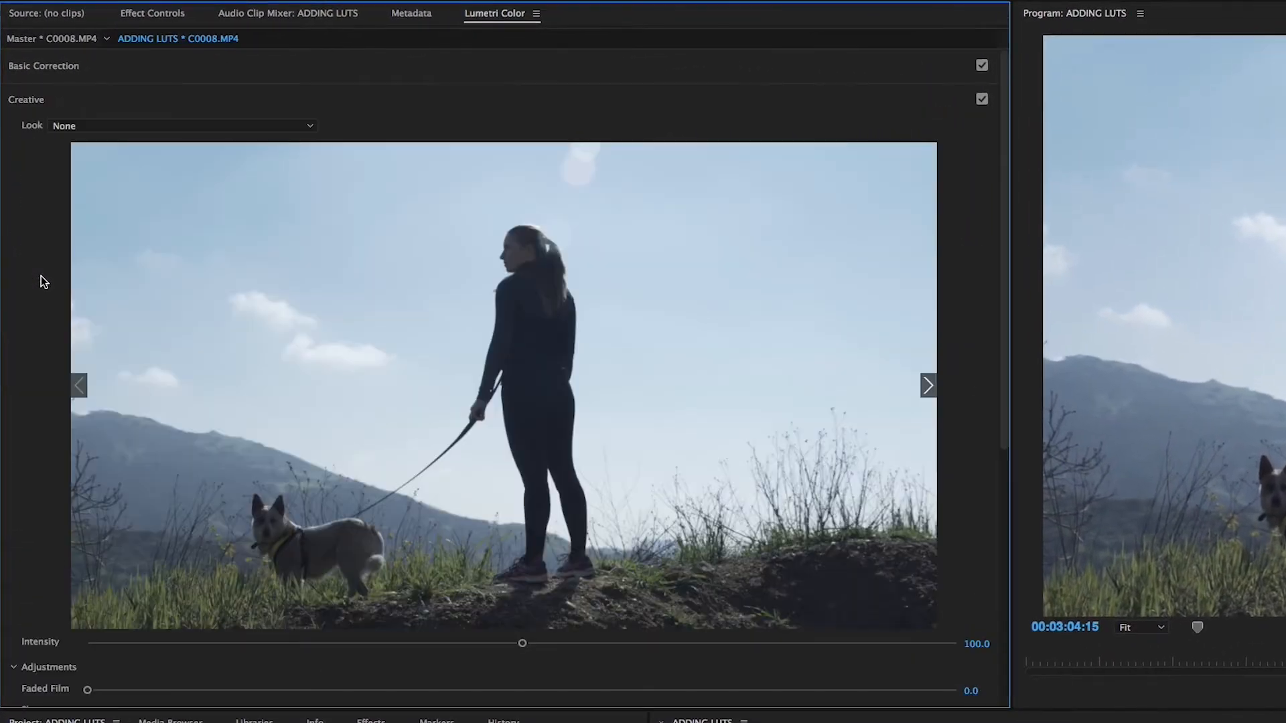
left_click(312, 125)
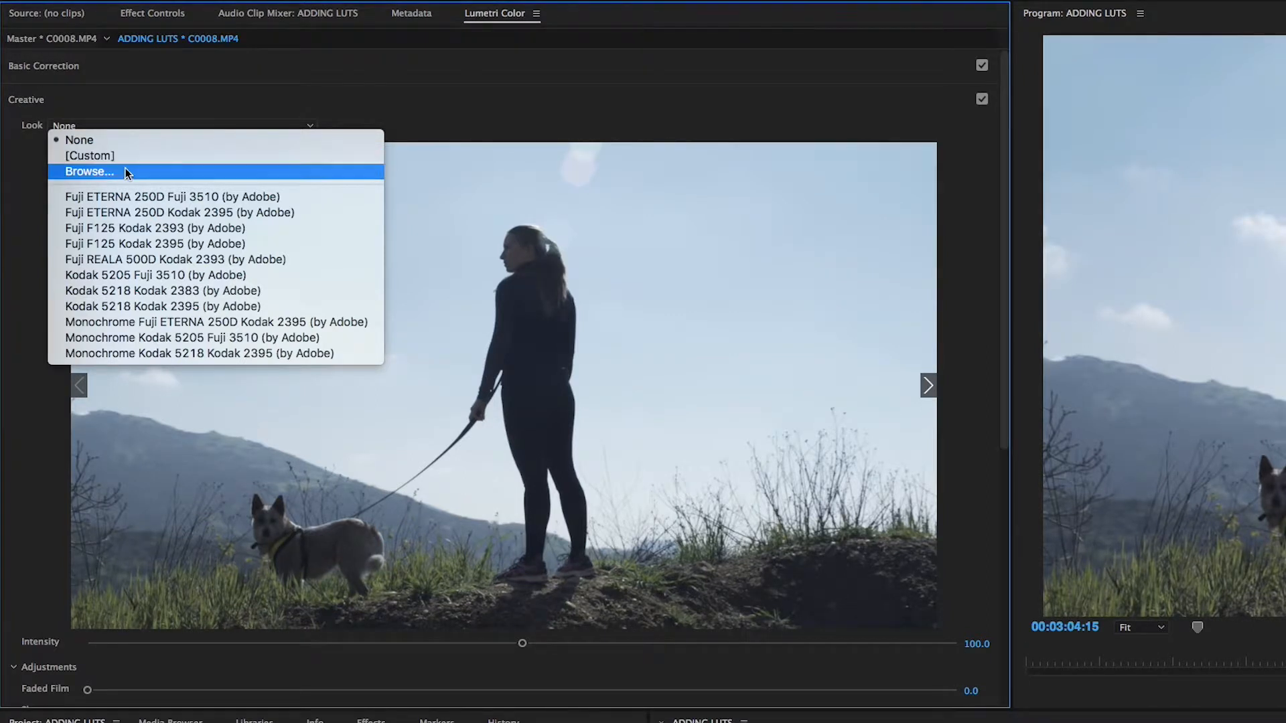
left_click(87, 172)
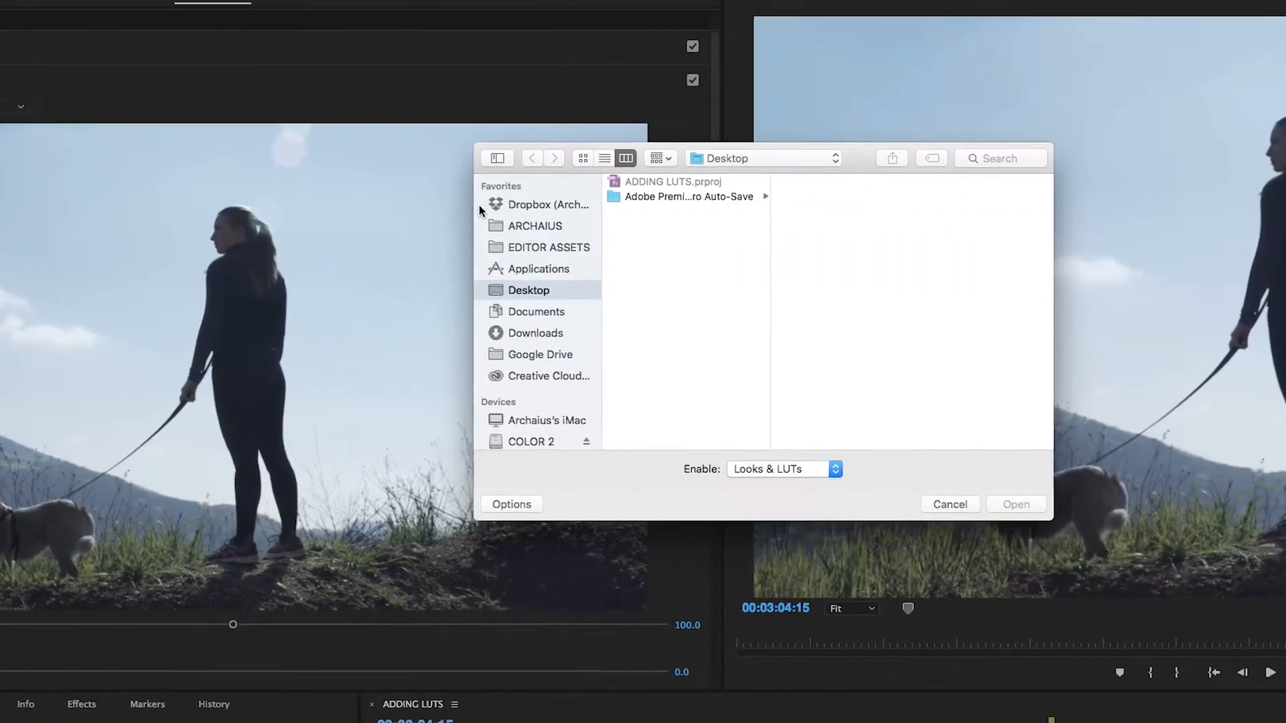
scroll(517, 220, "down", 1)
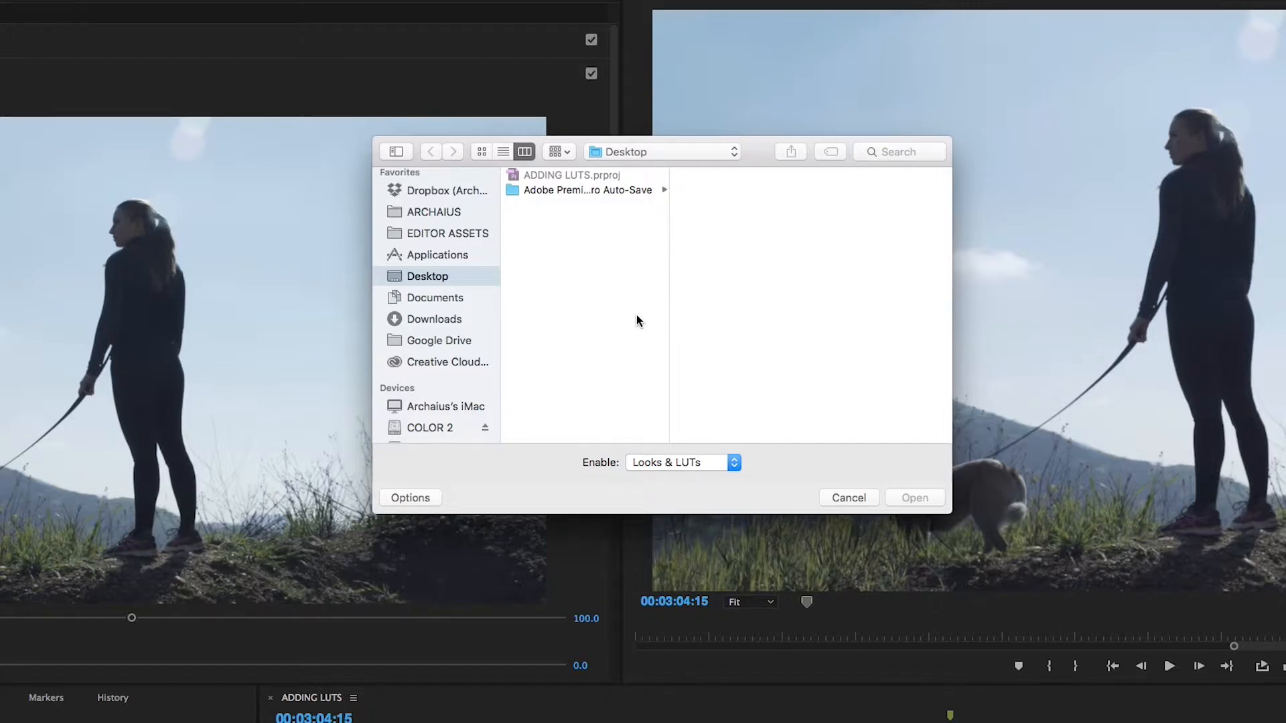
left_click(425, 320)
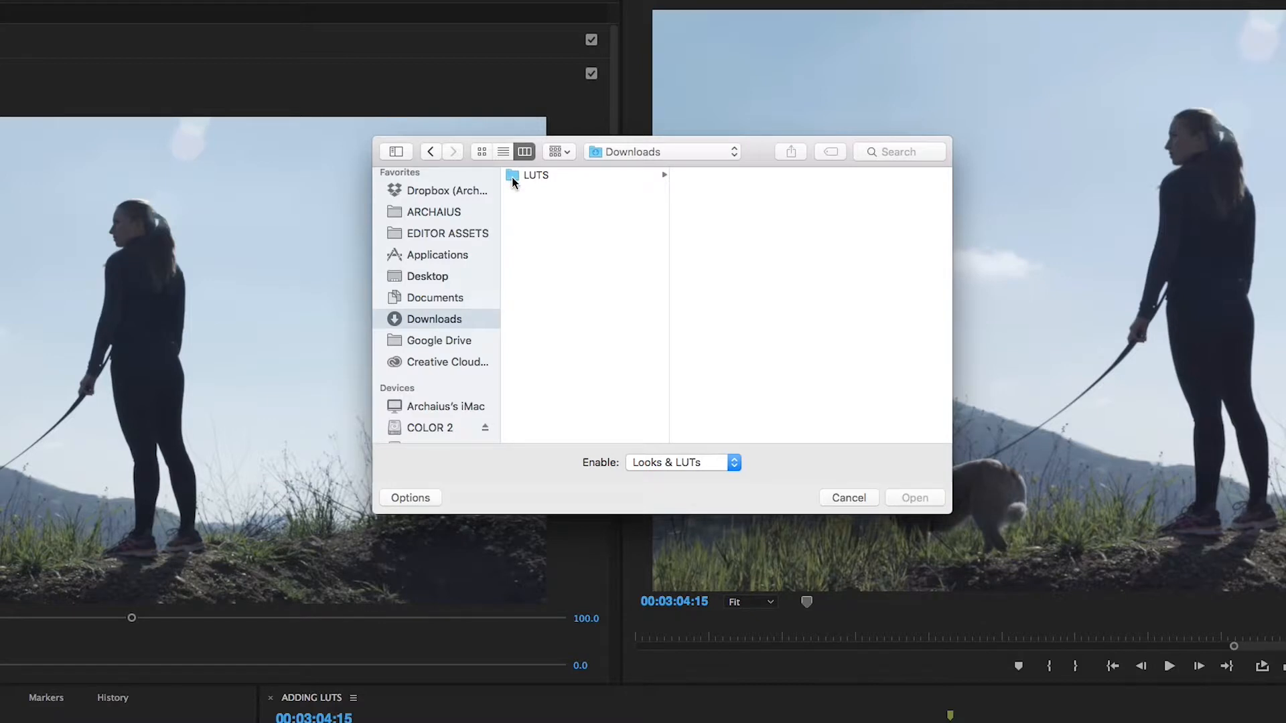
left_click(513, 180)
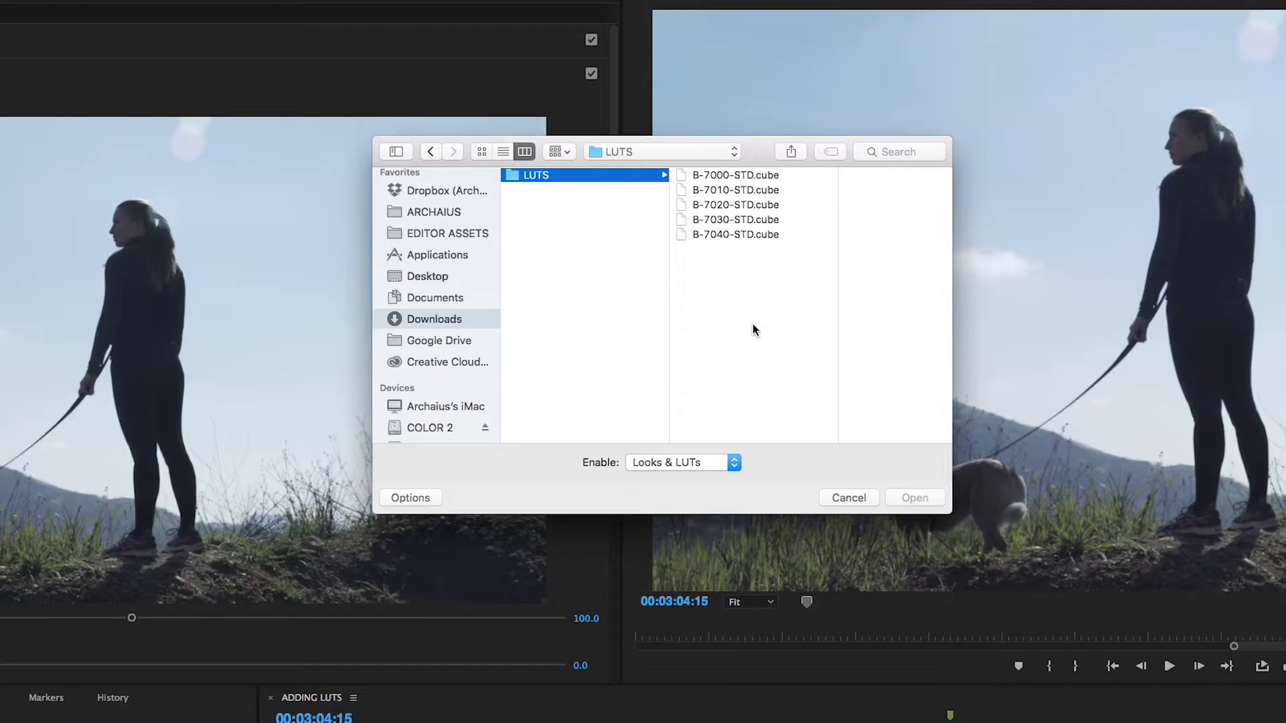
double_click(685, 204)
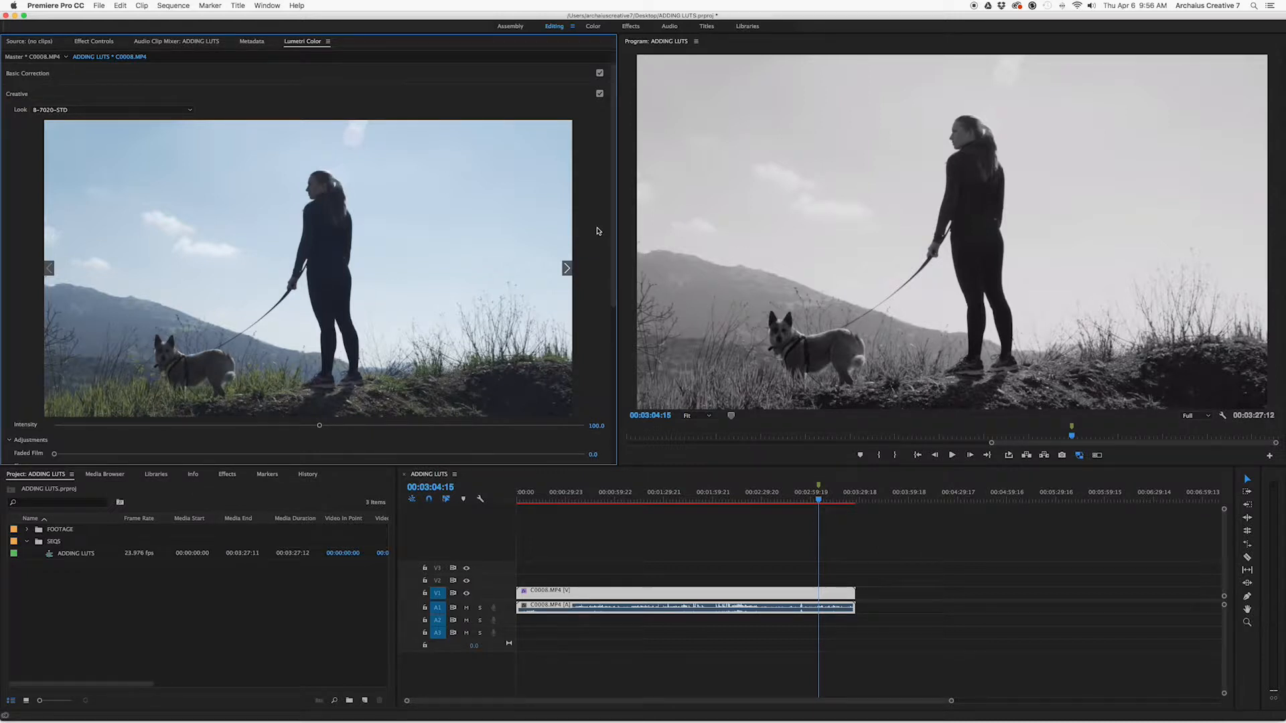
Quit Premiere Pro without saving the changes to ADDING LUTS.prproj
key("super+q")
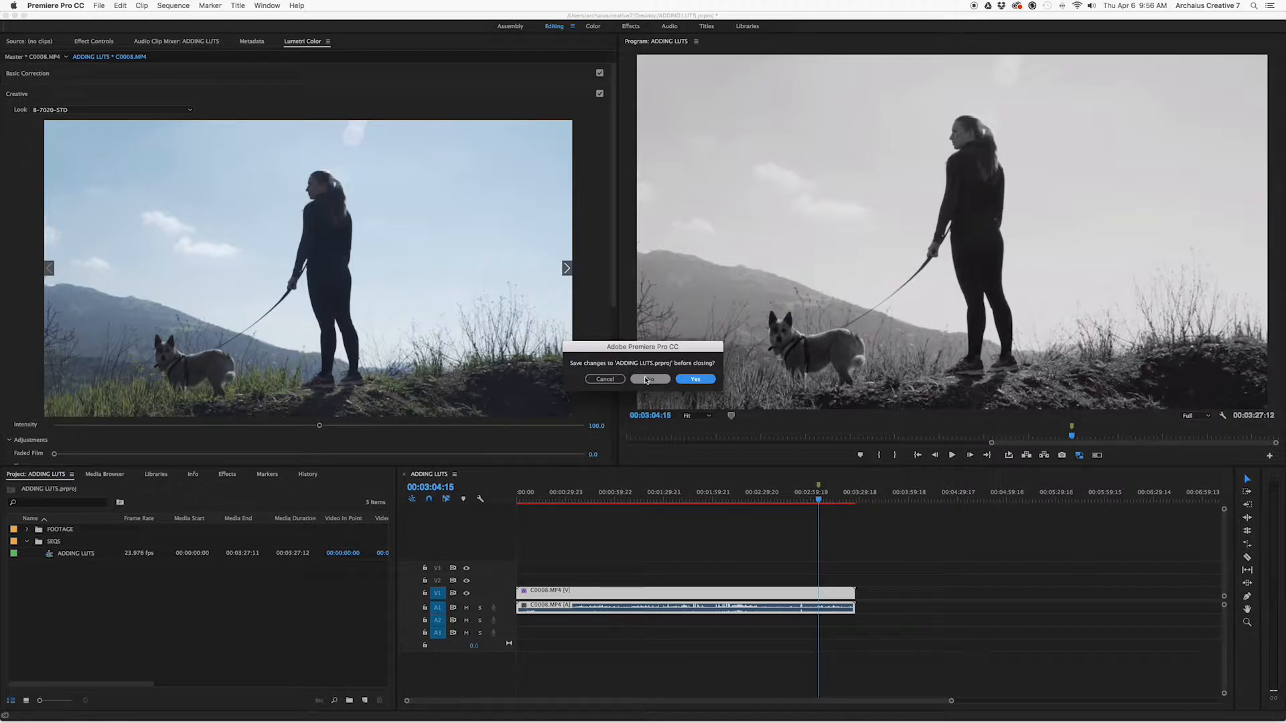
left_click(647, 380)
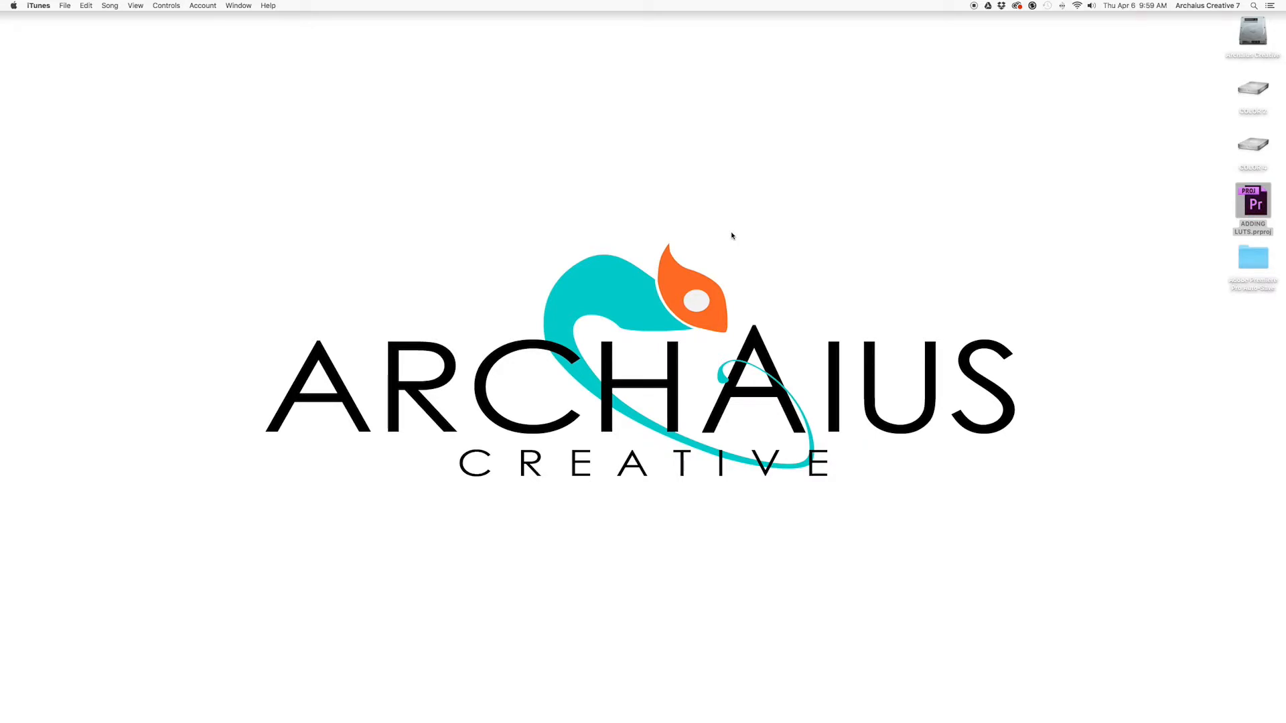
In Finder, copy all five .cube files, B-7000-STD to B-7040-STD, from the LUTS folder in Downloads
mouse_move(486, 718)
left_click(446, 708)
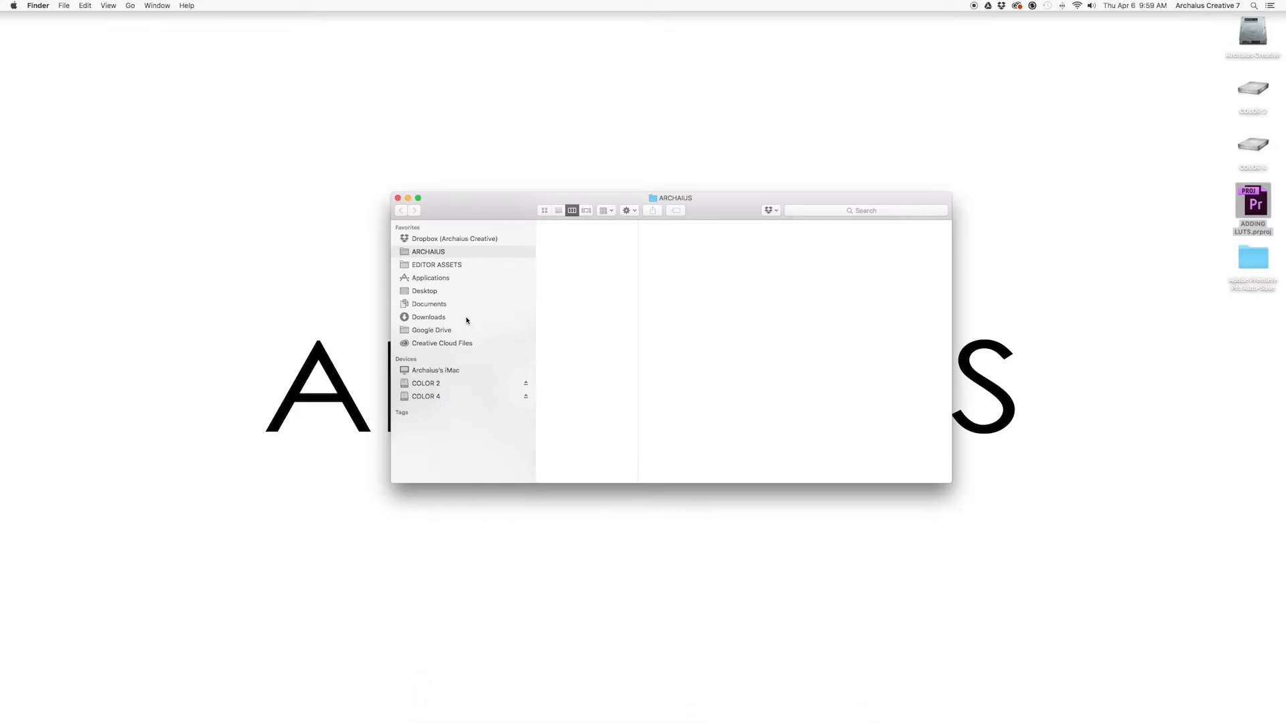
left_click(464, 318)
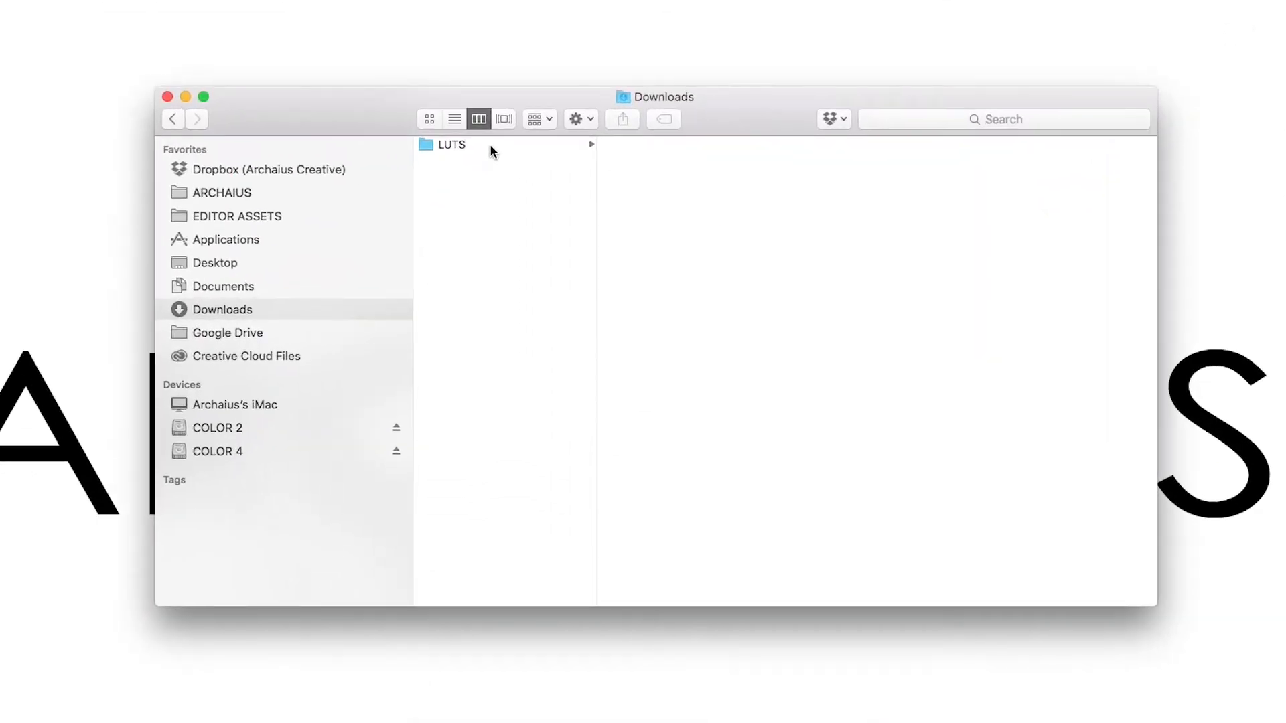
left_click(491, 147)
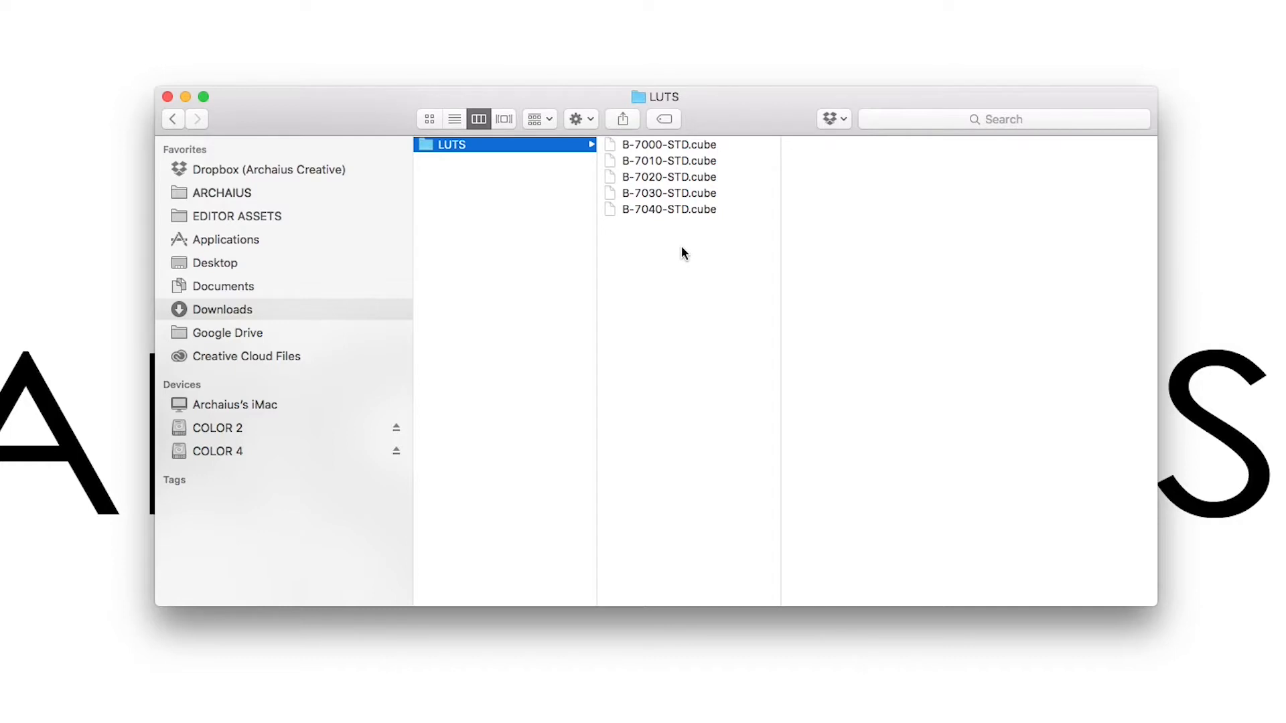
left_click_drag(681, 247, 667, 148)
right_click(671, 163)
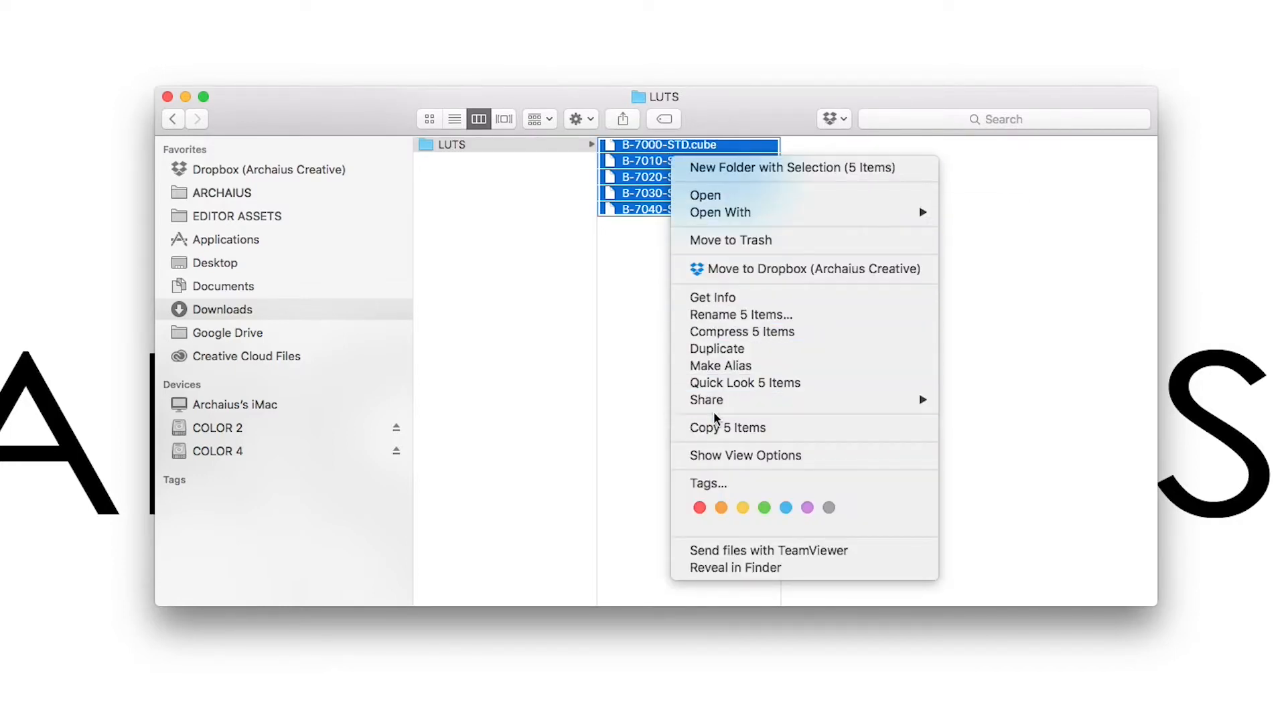
left_click(714, 429)
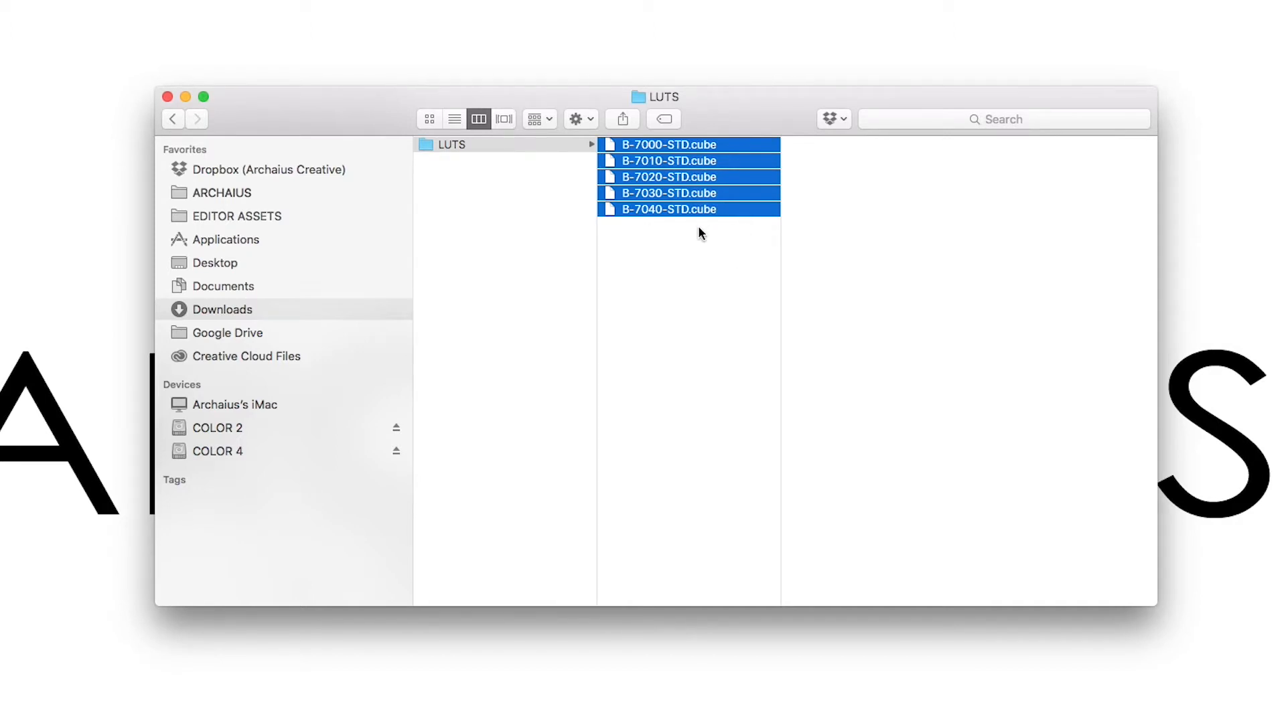
Show the package contents of the Adobe Premiere Pro CC 2017 application in the main drive's Applications folder
left_click(241, 402)
left_click(465, 144)
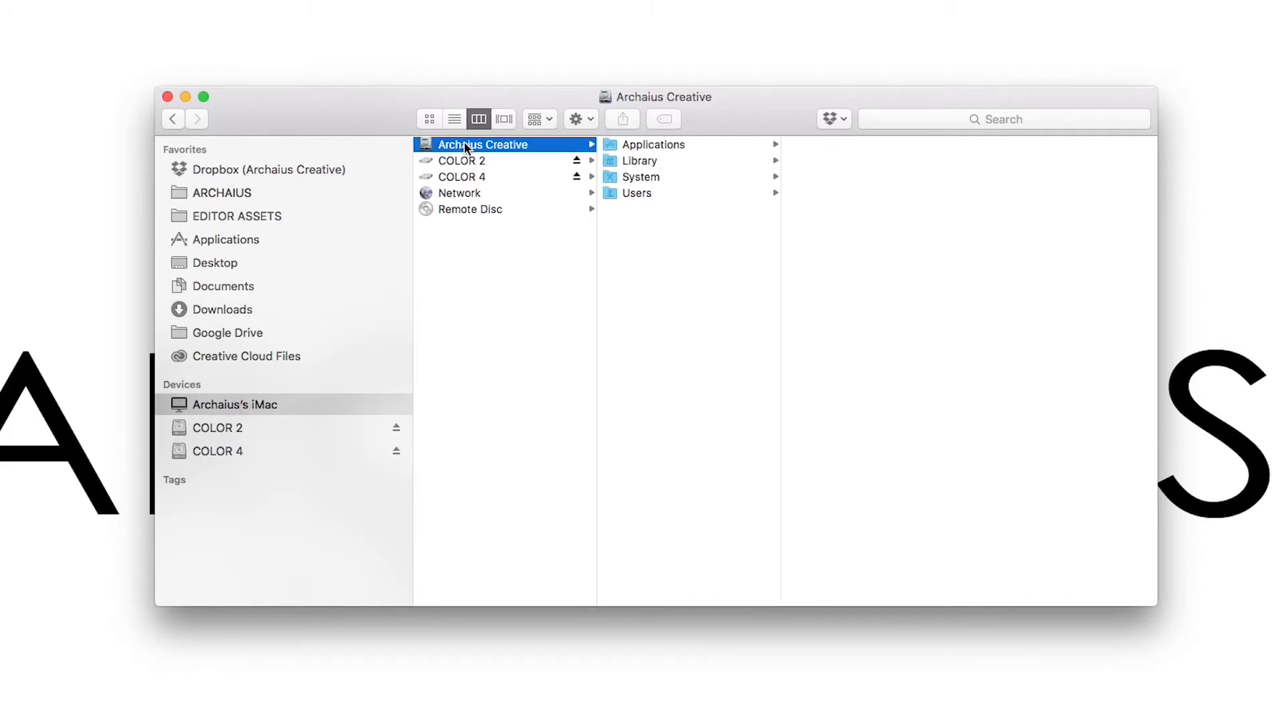
left_click(626, 142)
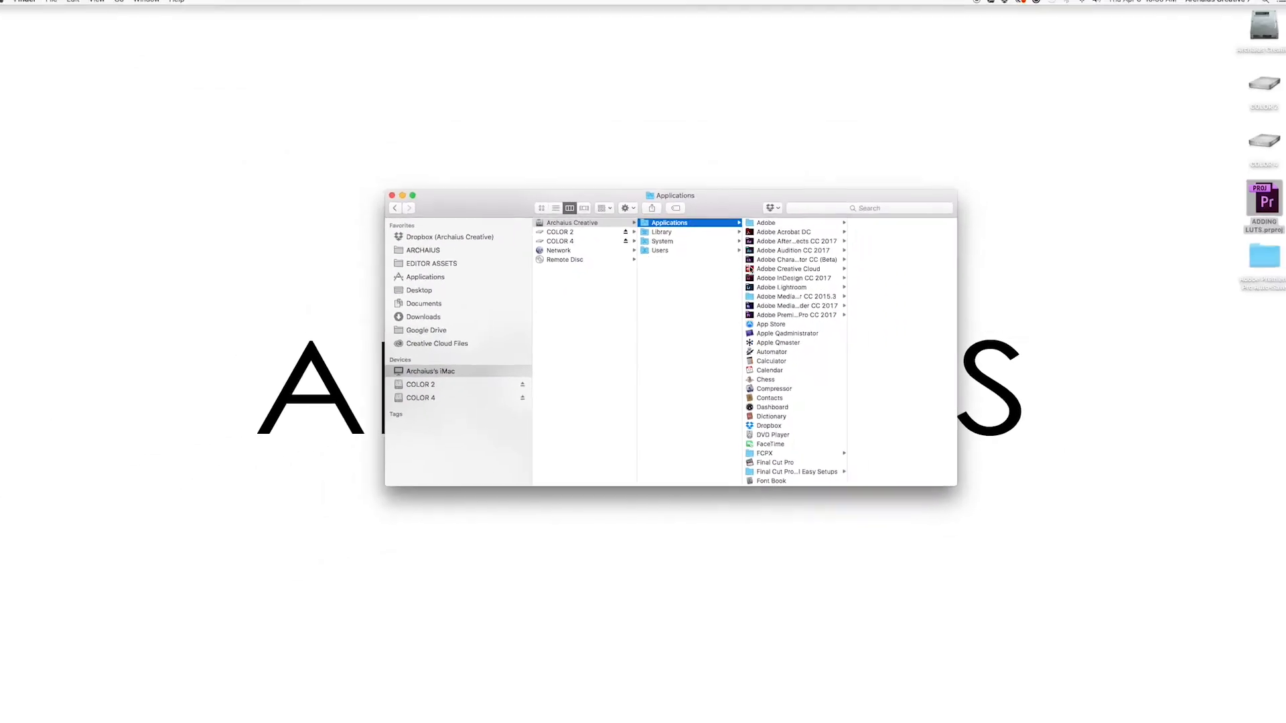
left_click(764, 315)
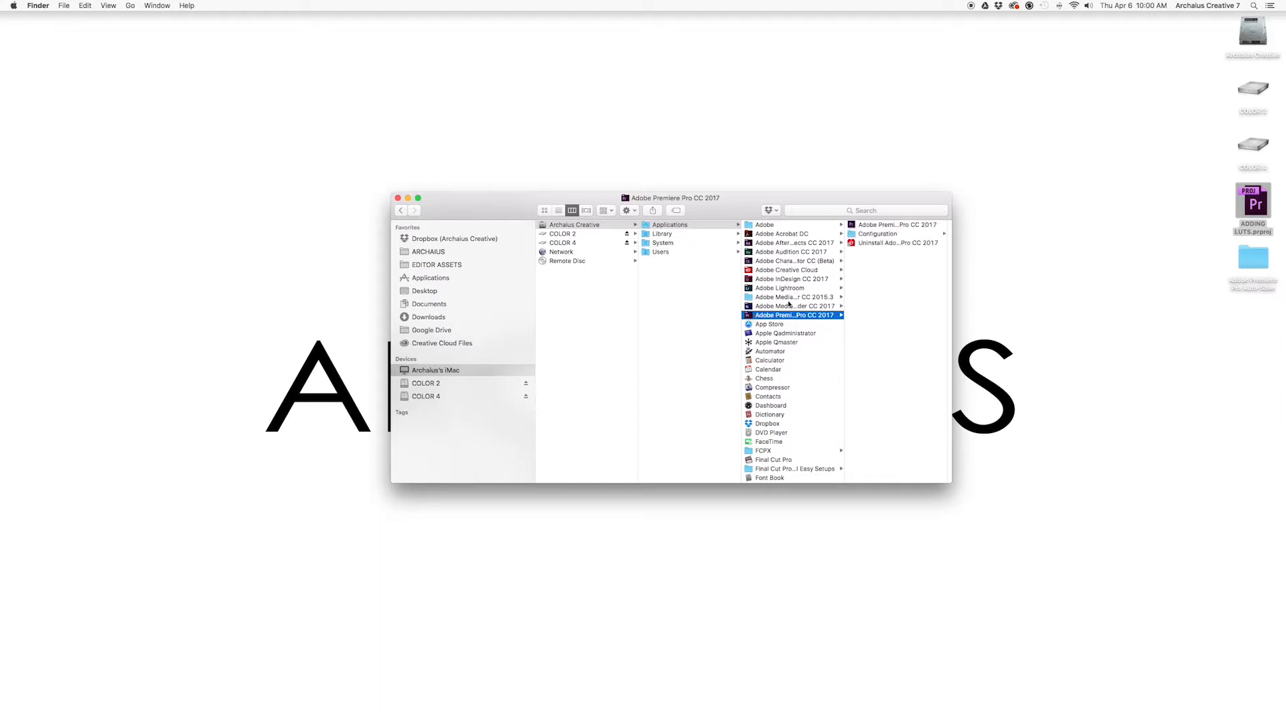
right_click(862, 227)
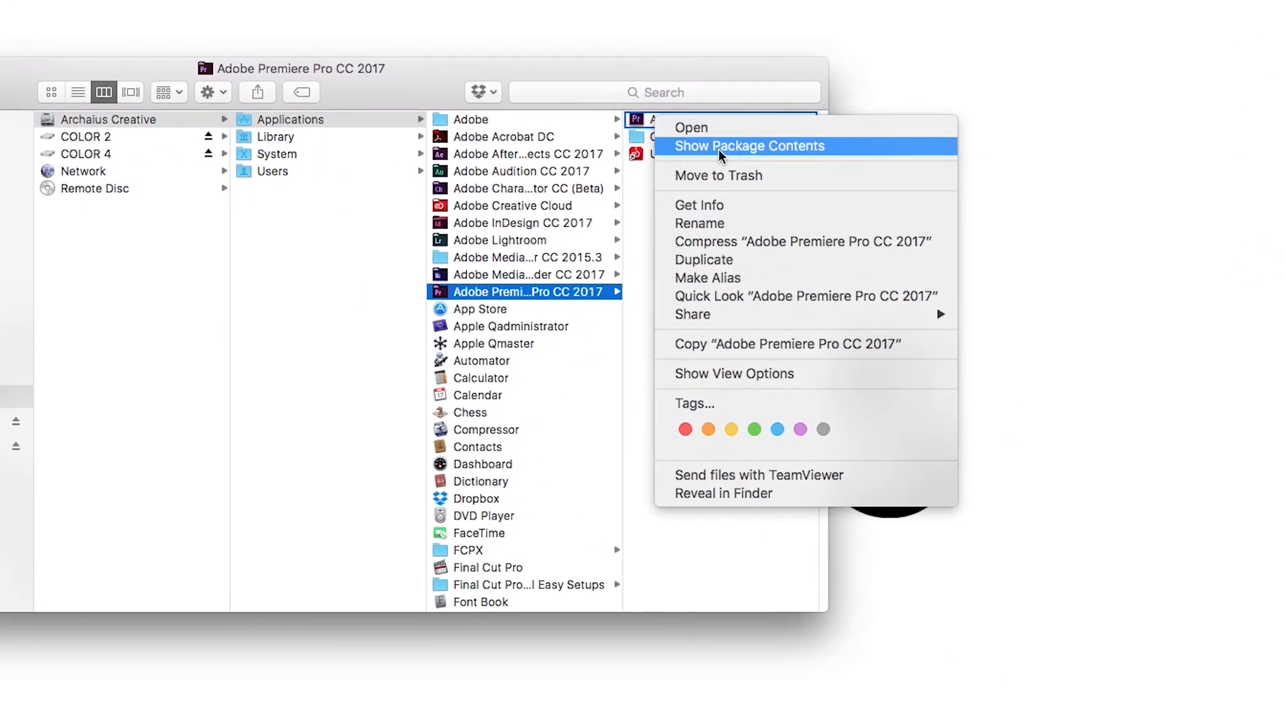
left_click(761, 152)
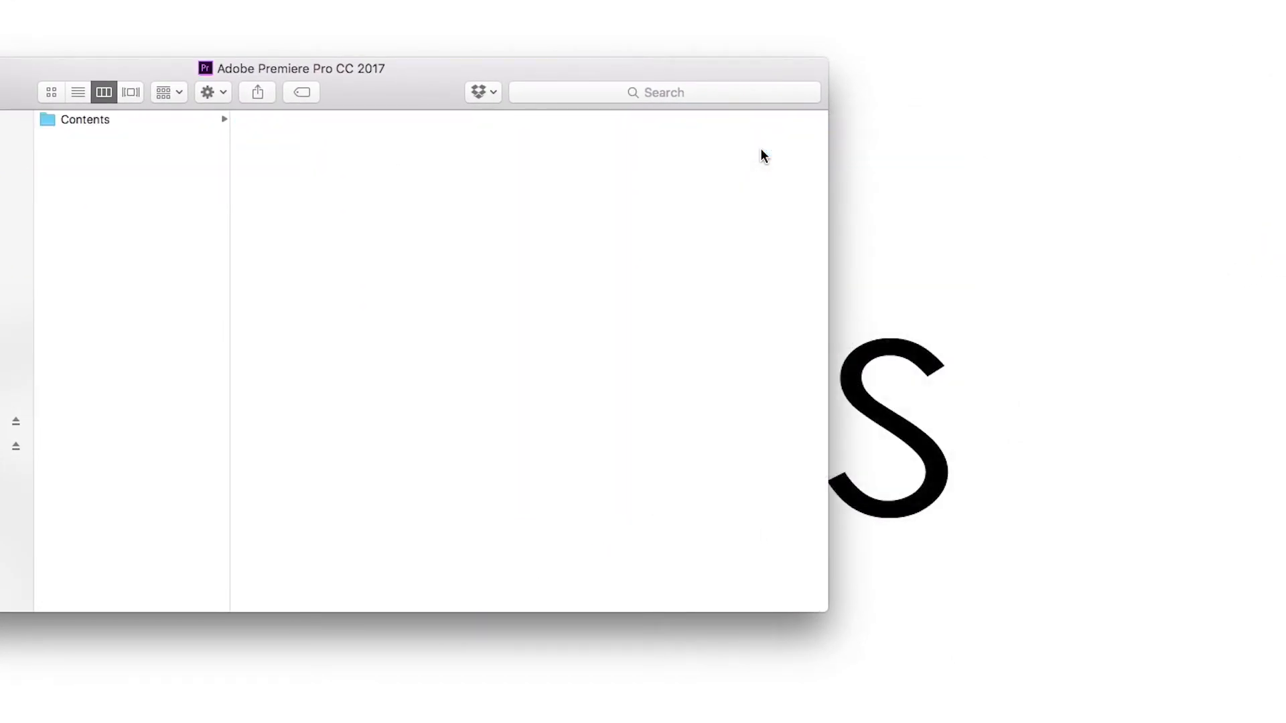
Paste the five copied LUT files into the package's Contents > Lumetri > LUTs > Creative folder
left_click(54, 123)
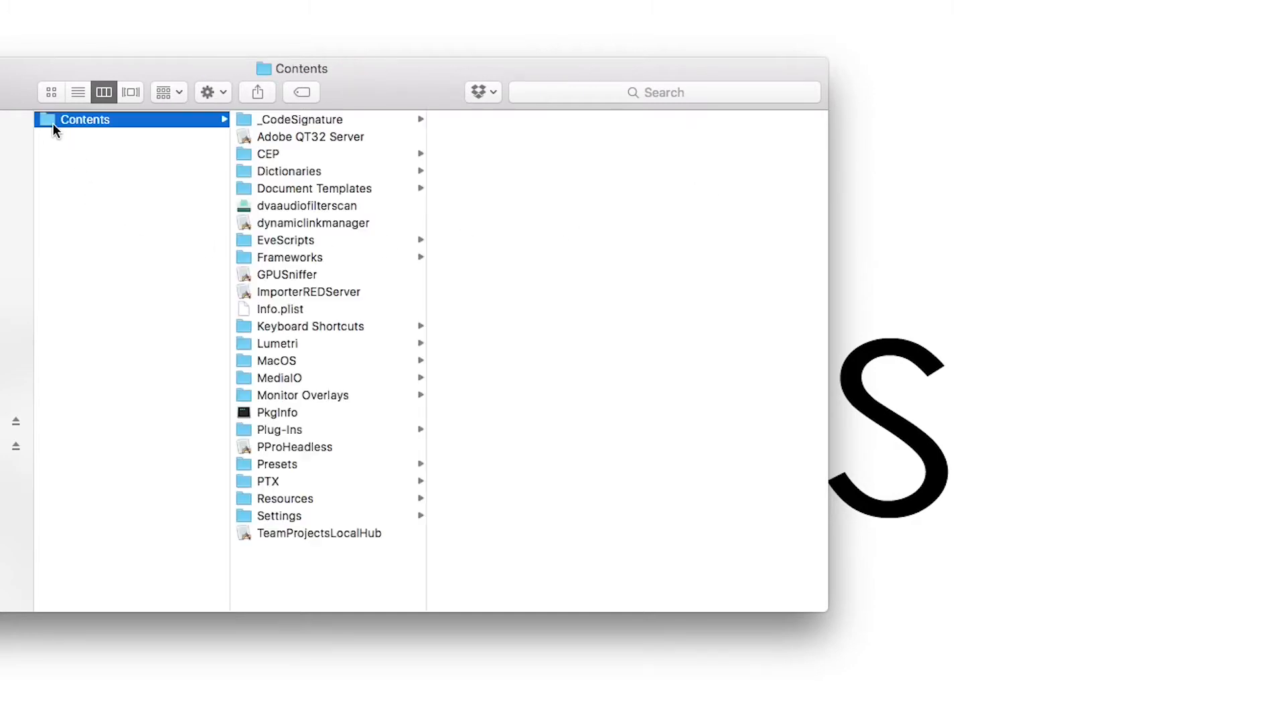
left_click(242, 345)
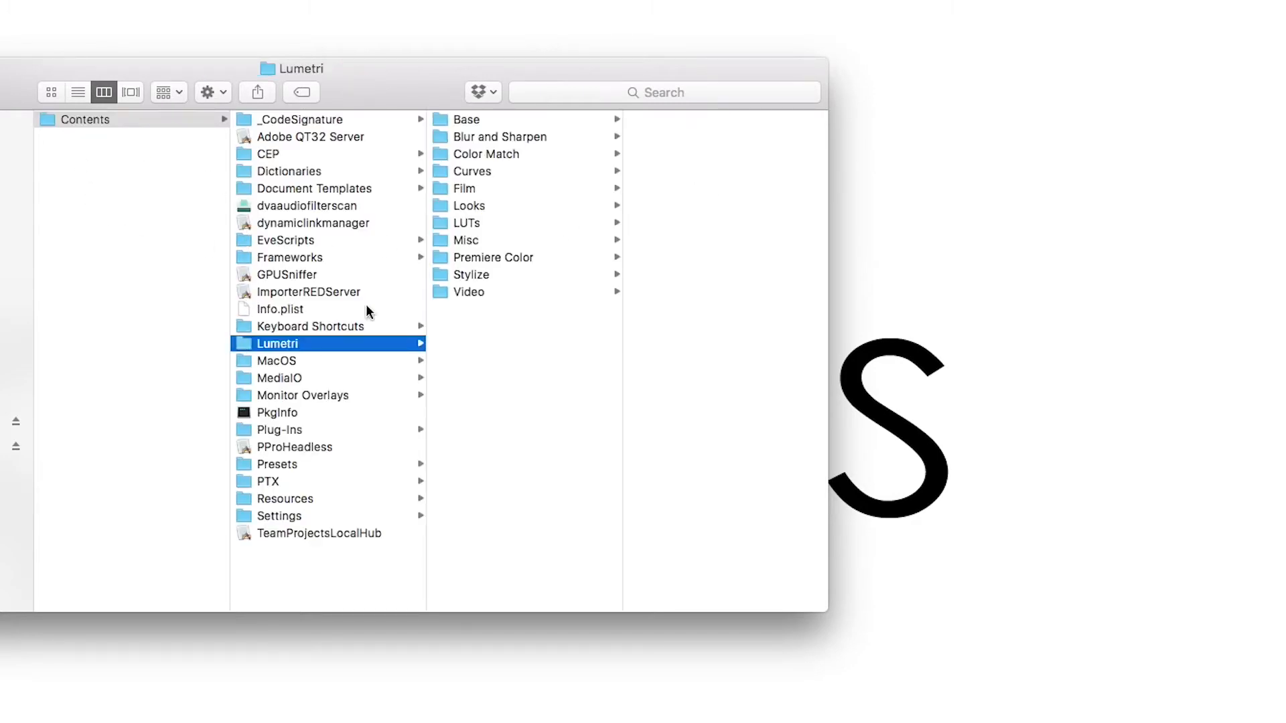
left_click(445, 223)
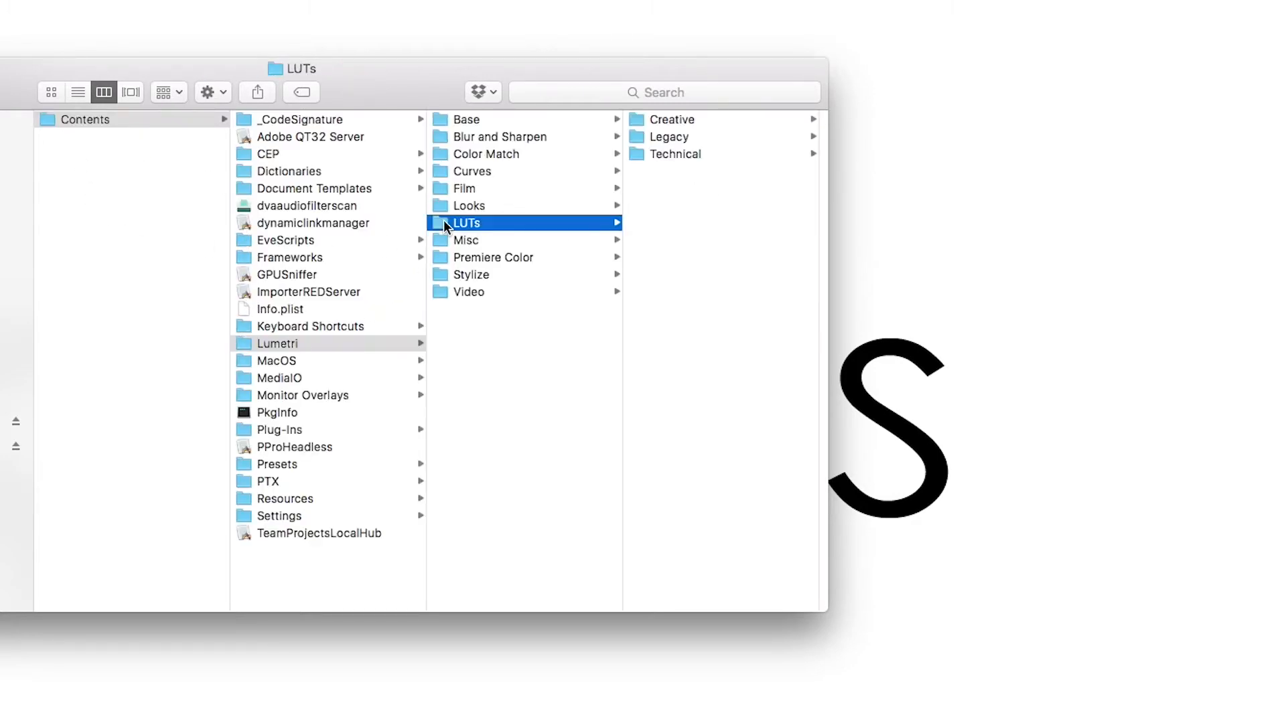
left_click(642, 119)
right_click(690, 387)
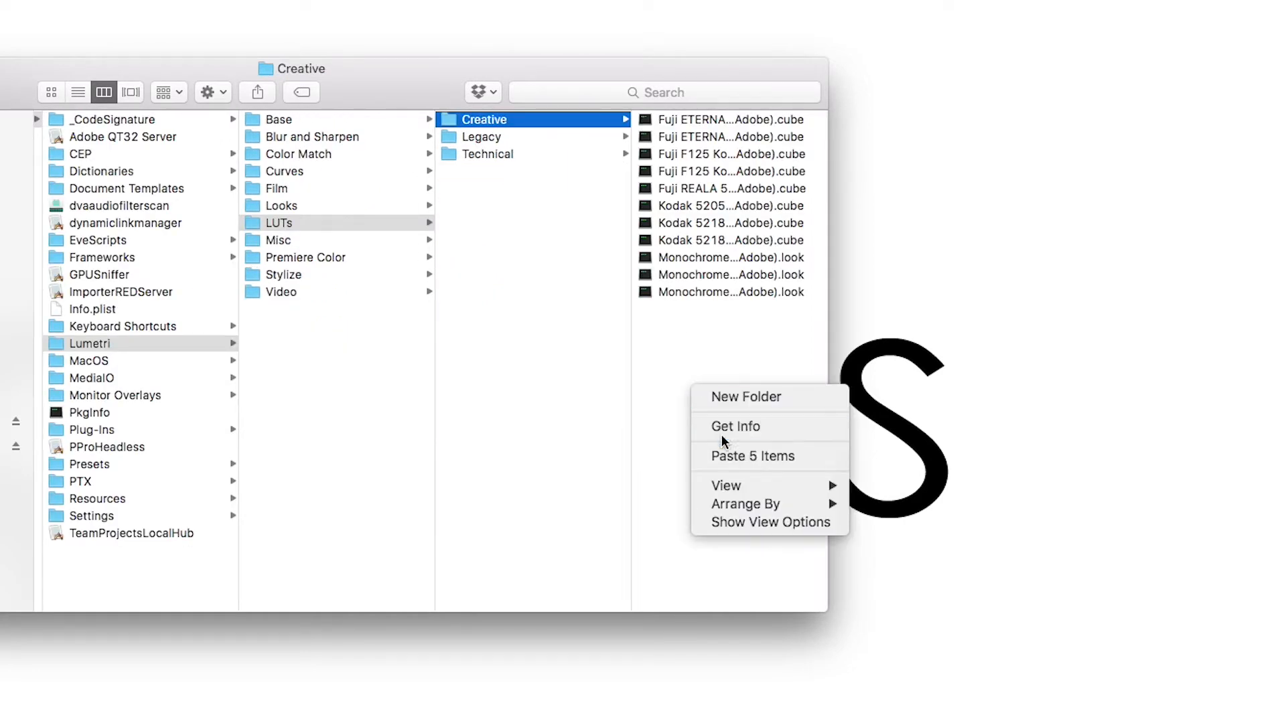
left_click(727, 455)
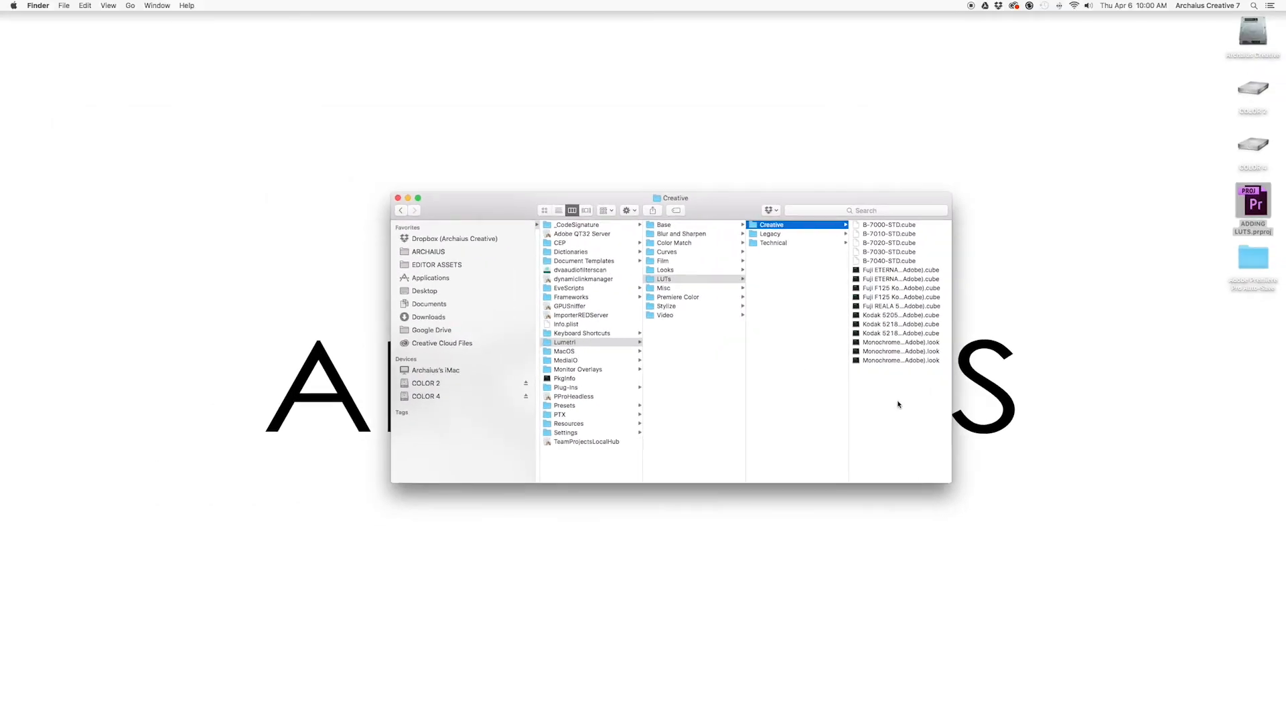
Close the Finder window and reopen the ADDING LUTS.prproj project from the desktop in Premiere Pro
left_click(398, 199)
left_click(1252, 205)
double_click(1251, 205)
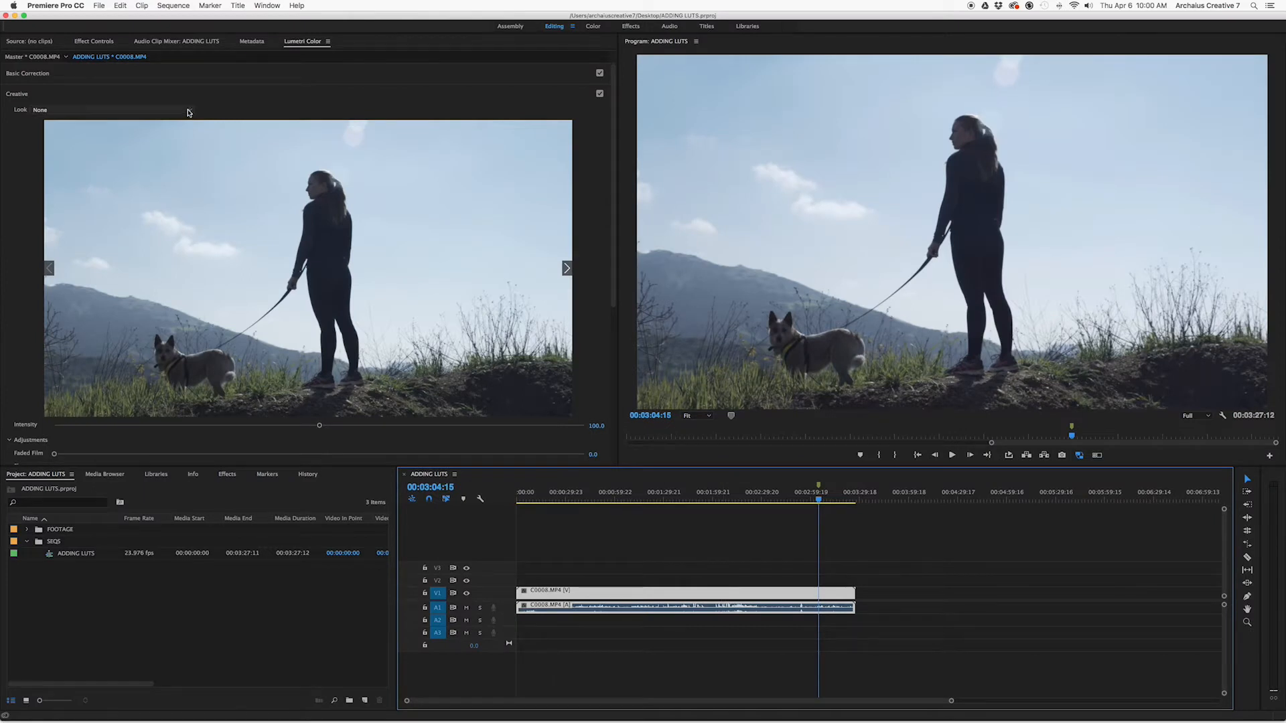
Apply the installed B-7010-STD LUT as the Creative look of clip C0008.MP4
left_click(189, 110)
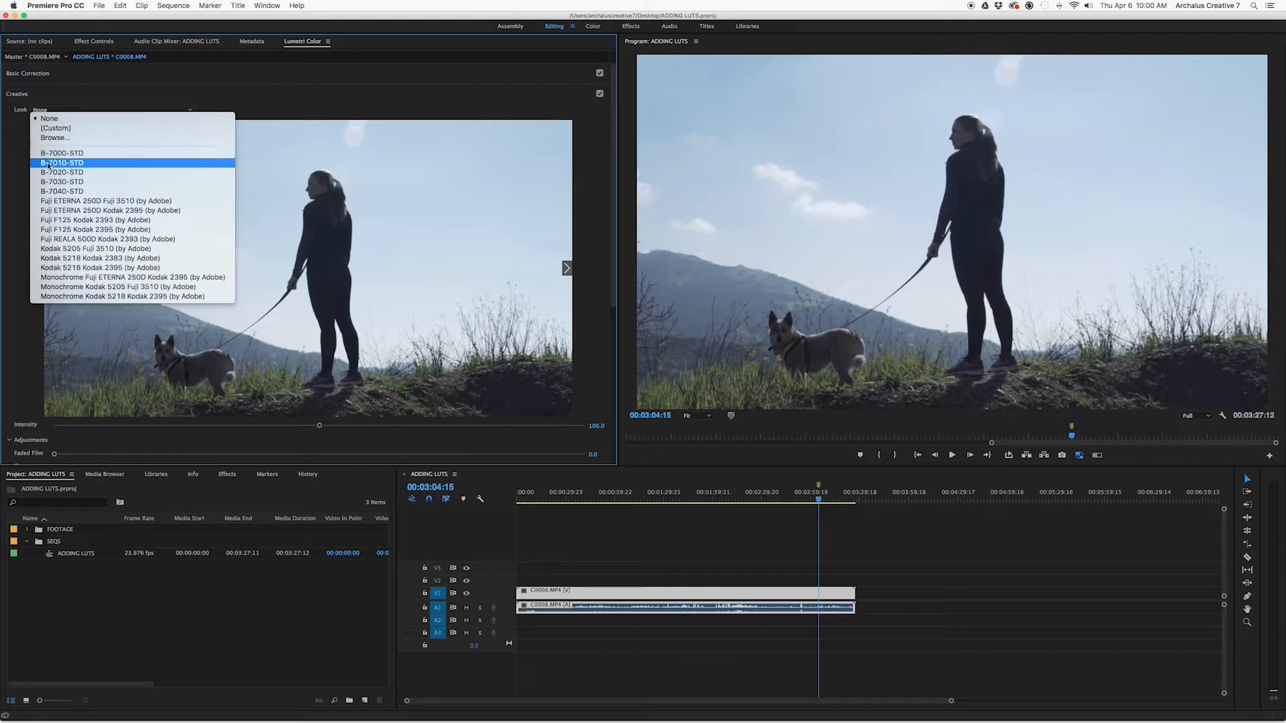
left_click(45, 165)
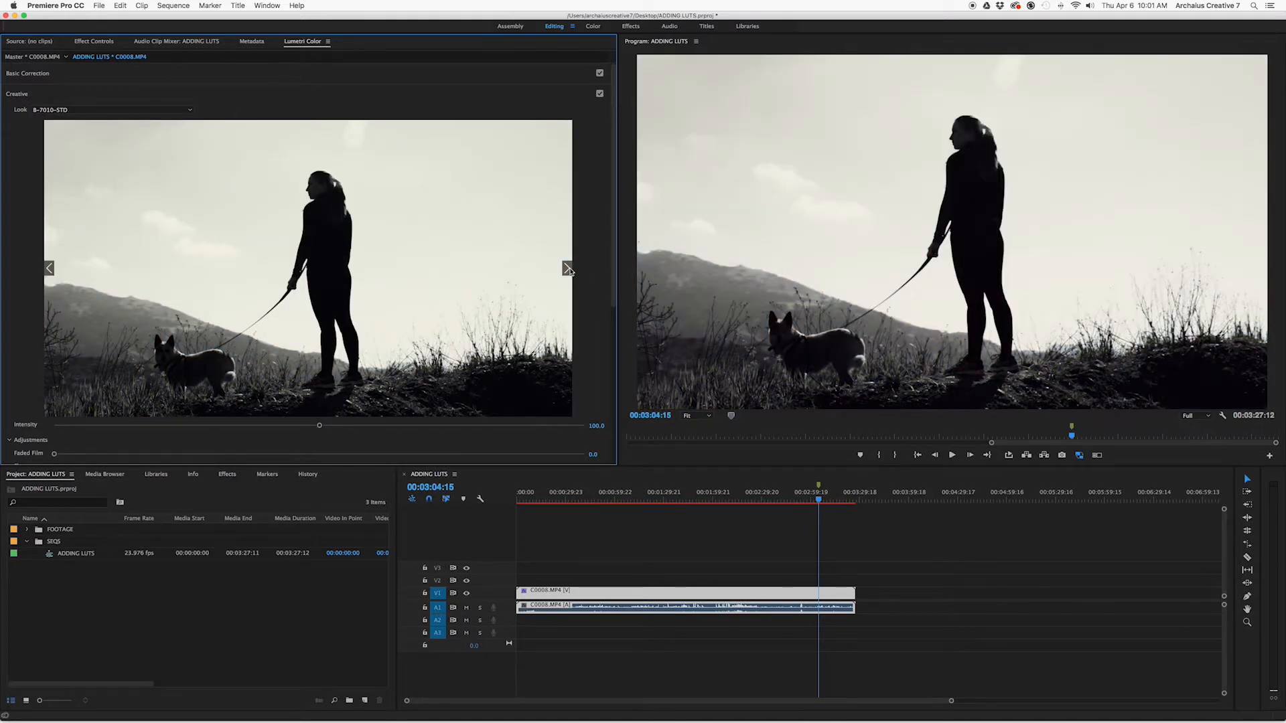
Preview the looks following B-7010-STD up to B-7040-STD without applying them, and deselect the clip
left_click(568, 269)
left_click(568, 269)
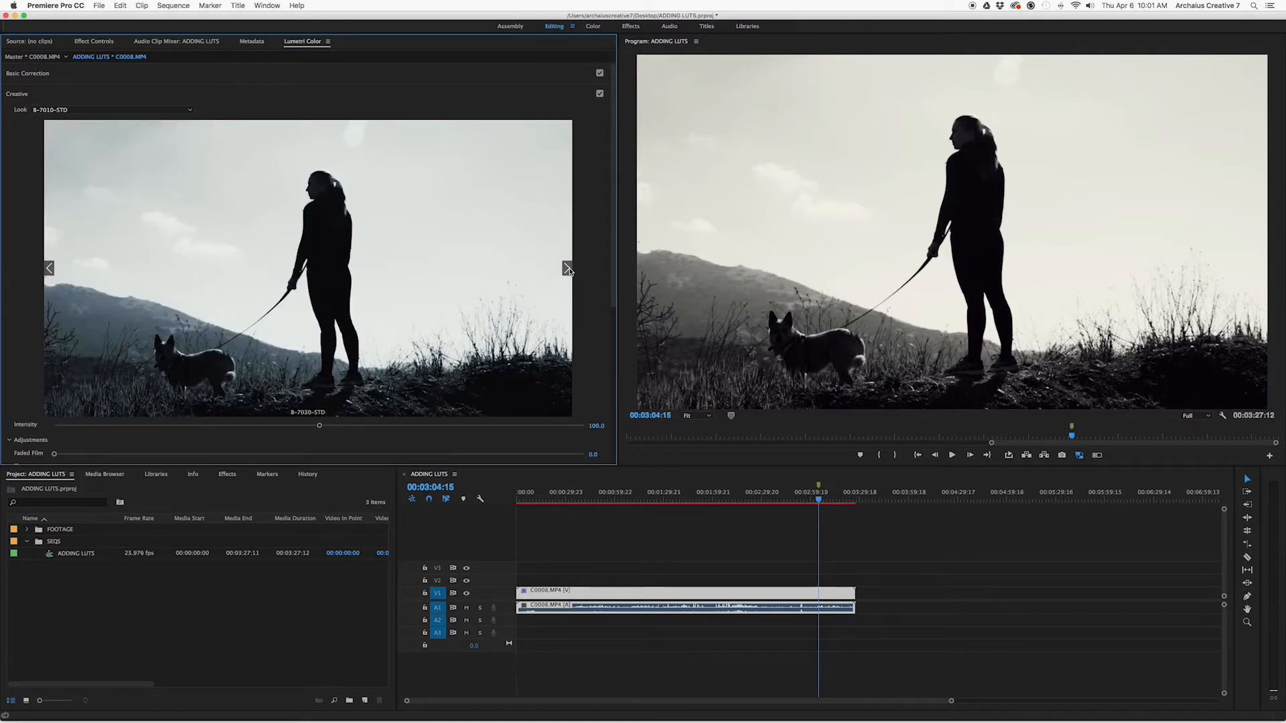
left_click(568, 268)
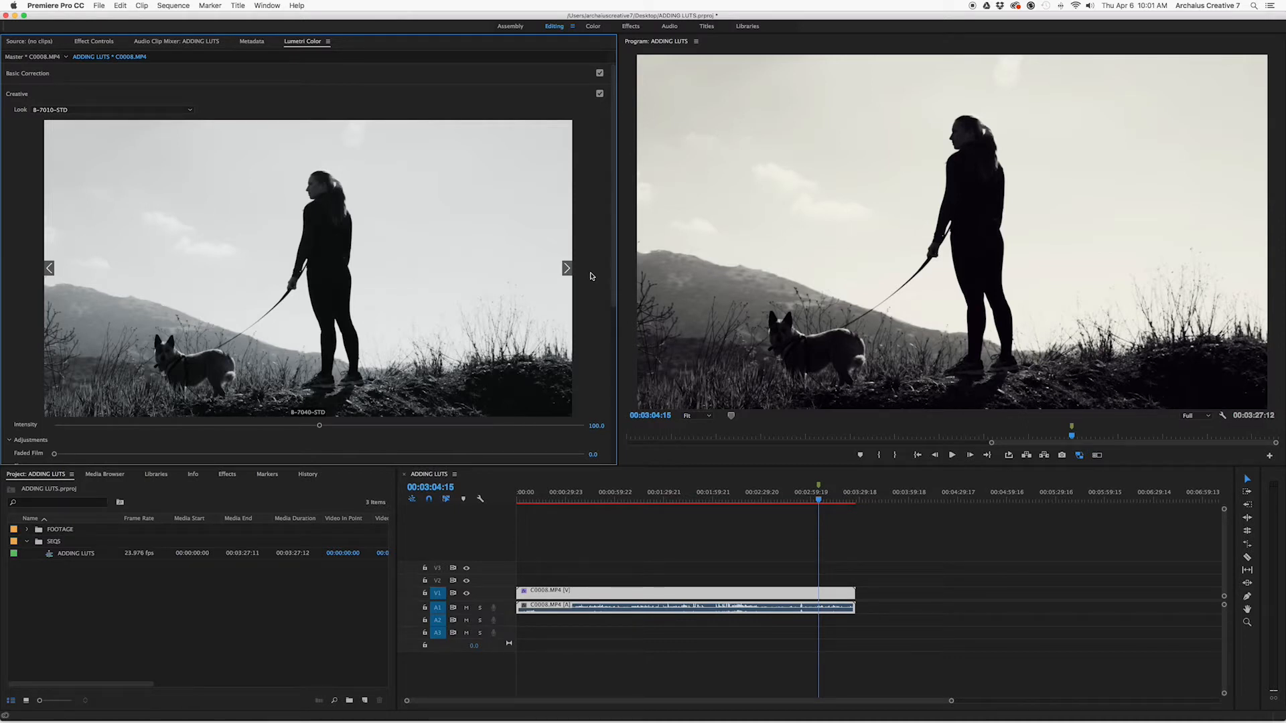
left_click(642, 545)
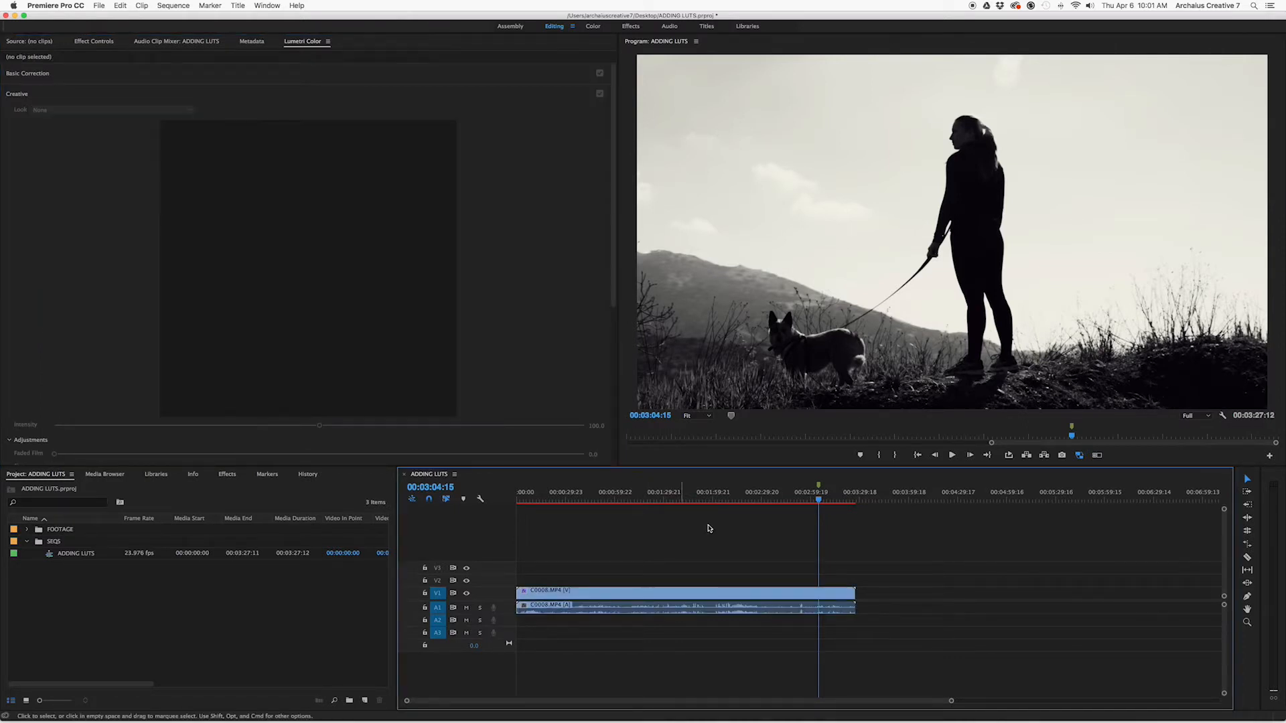